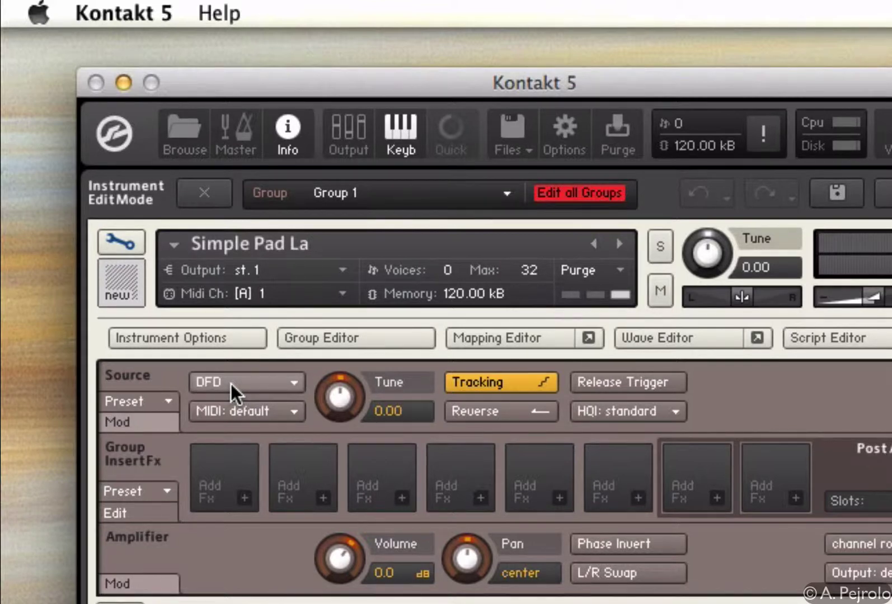
# - Change Group 1's Source mode from DFD to sampler
pyautogui.click(231, 384)
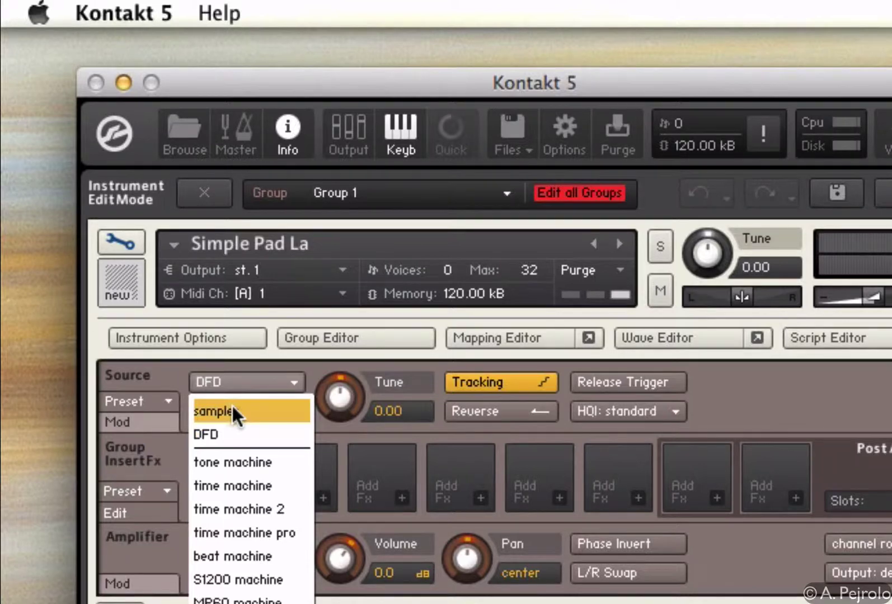
pyautogui.click(232, 410)
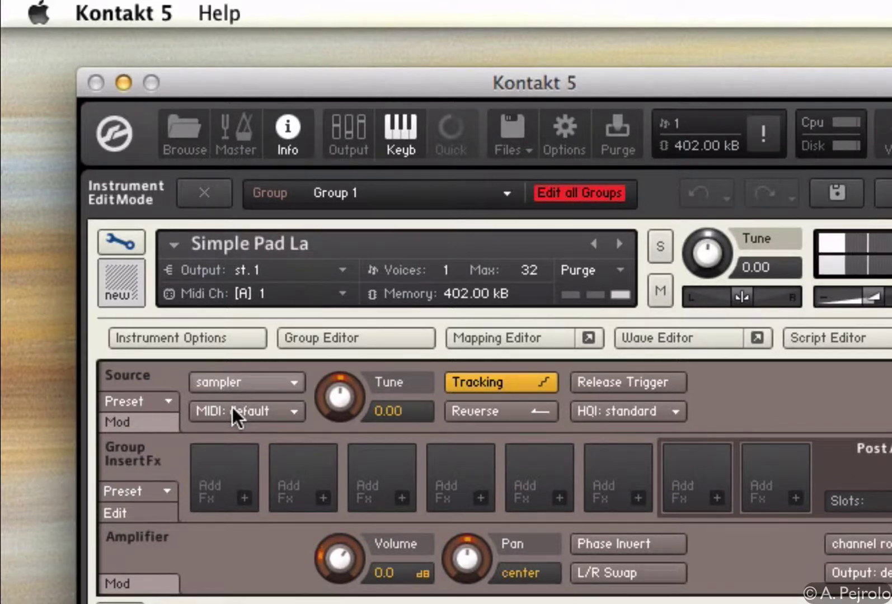
# - Set Group 1's Source mode to tone machine, showing Speed, Smooth and Formant knobs
pyautogui.click(257, 382)
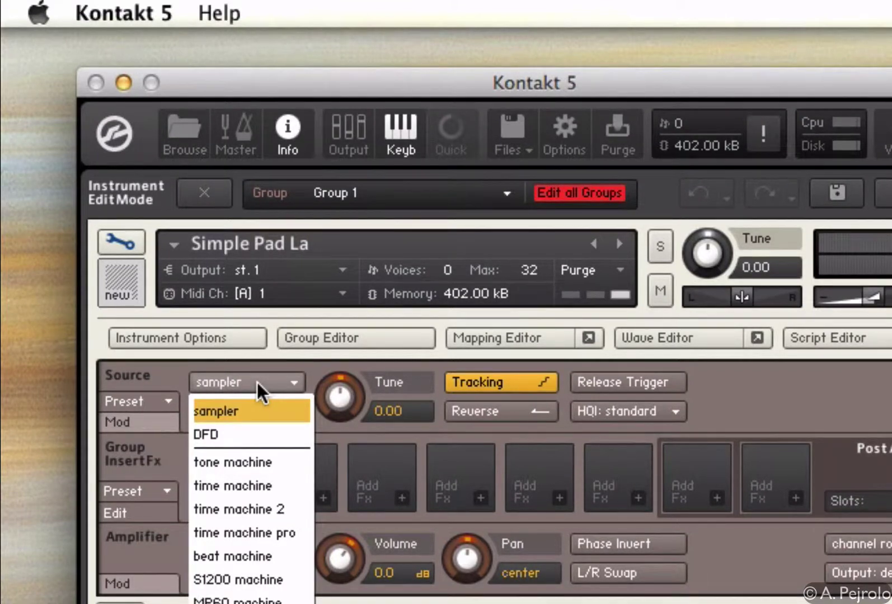
pyautogui.click(230, 461)
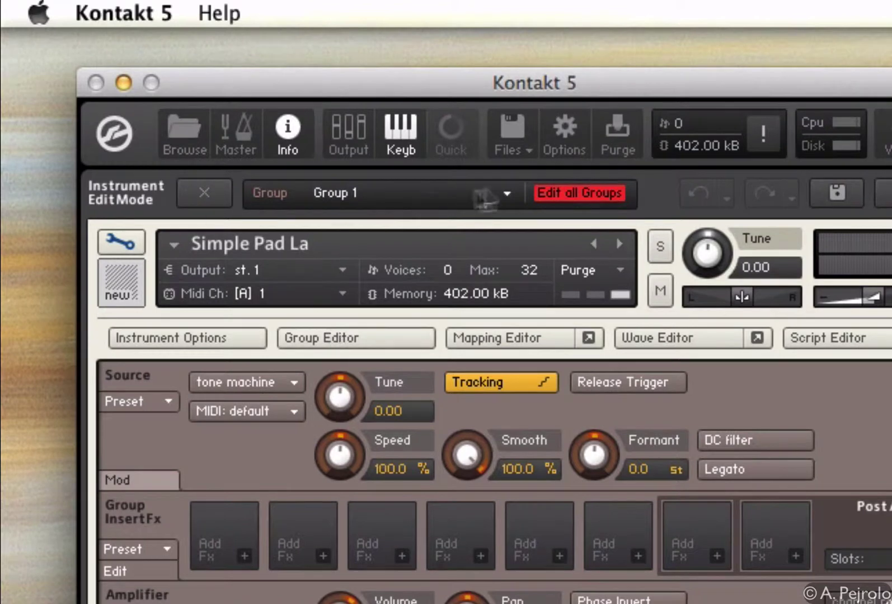
# - Save the instrument as 'Simple Pad La - Voices', patch only
pyautogui.click(527, 141)
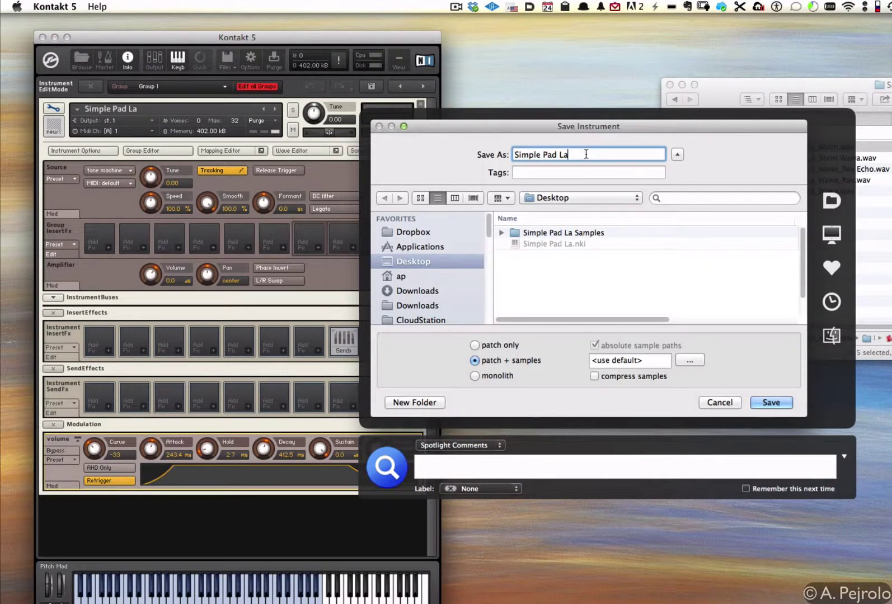
pyautogui.write('- Voices')
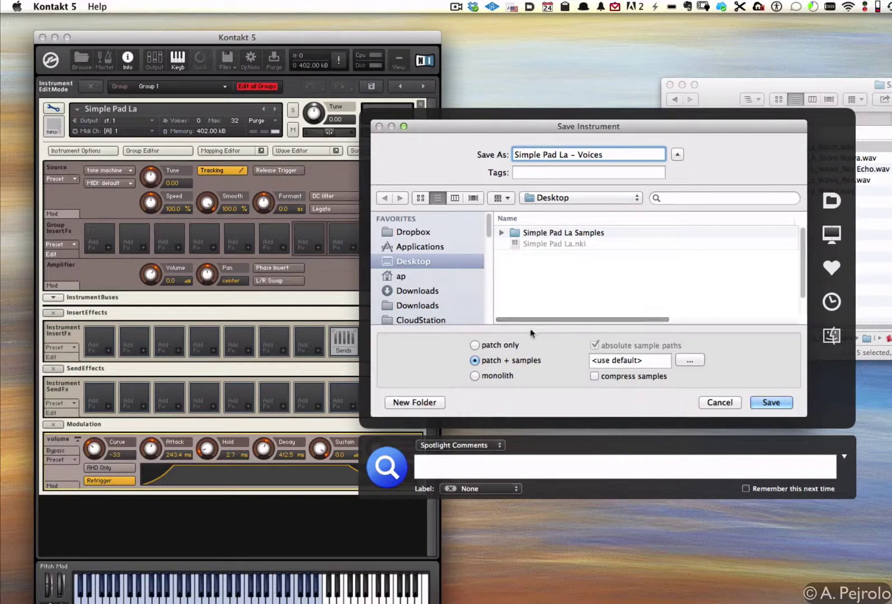
pyautogui.click(490, 343)
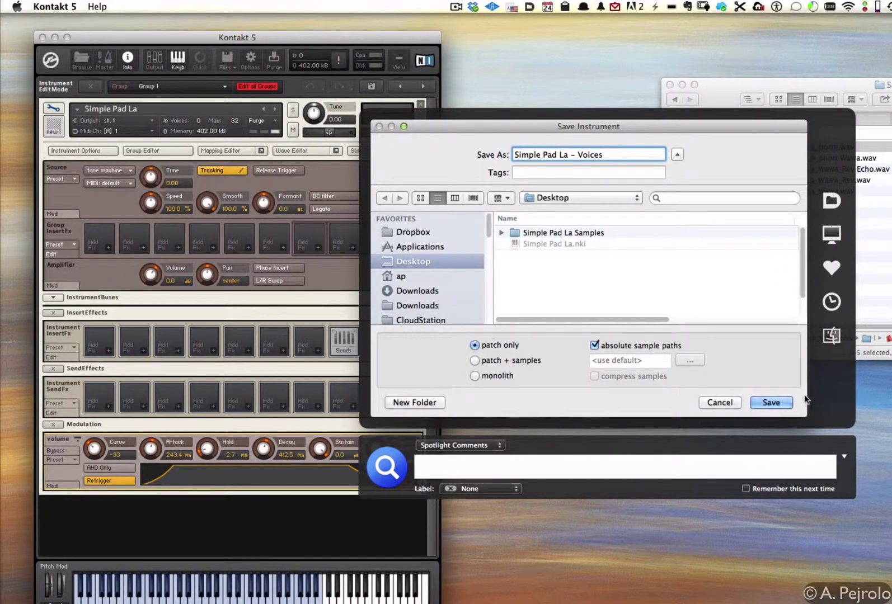
pyautogui.click(780, 404)
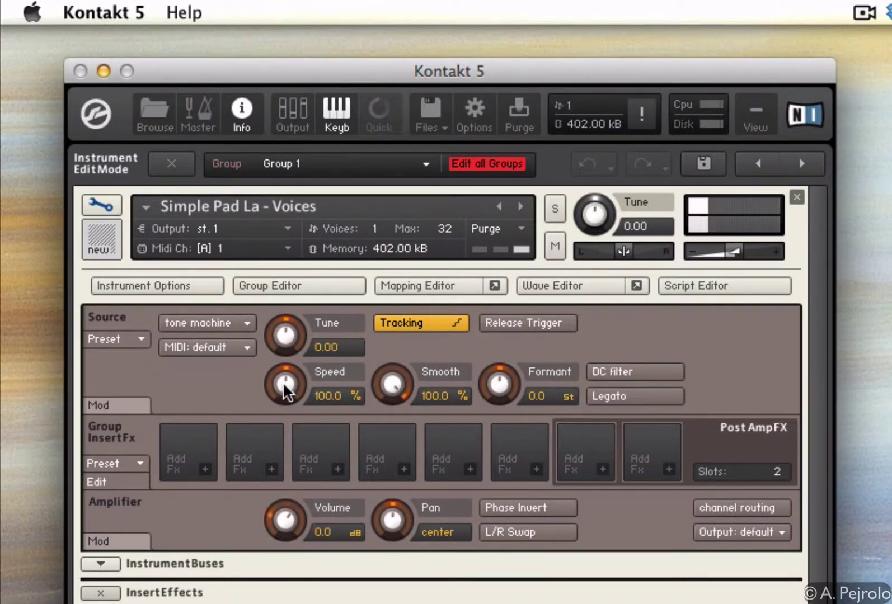
# - Turn the tone machine Speed down to 9.2% and Smooth down to 23.7%
pyautogui.moveTo(283, 385); pyautogui.dragTo(261, 506)
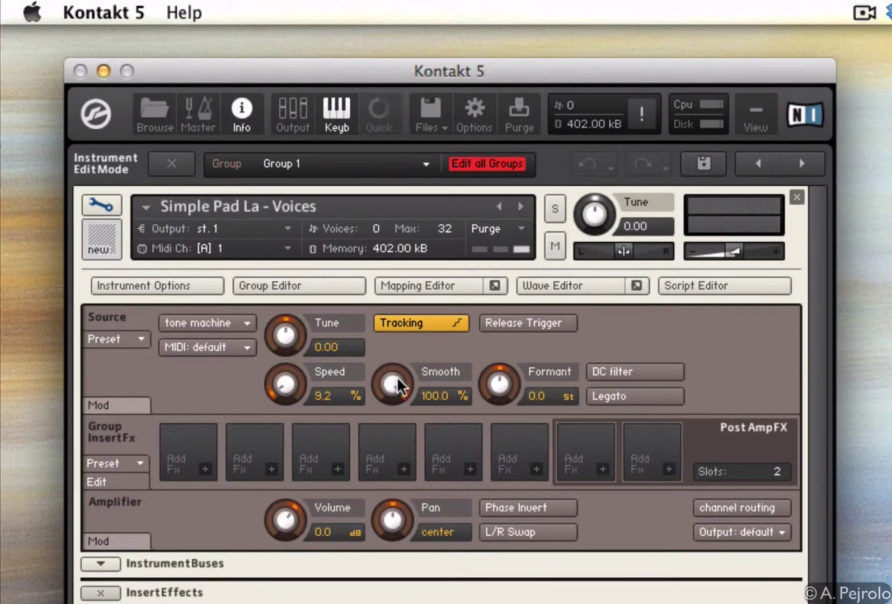
pyautogui.moveTo(393, 384); pyautogui.dragTo(404, 590)
# - Set the tone machine Formant to 6.1 st and lower the instrument volume slider
pyautogui.moveTo(501, 383); pyautogui.dragTo(482, 498)
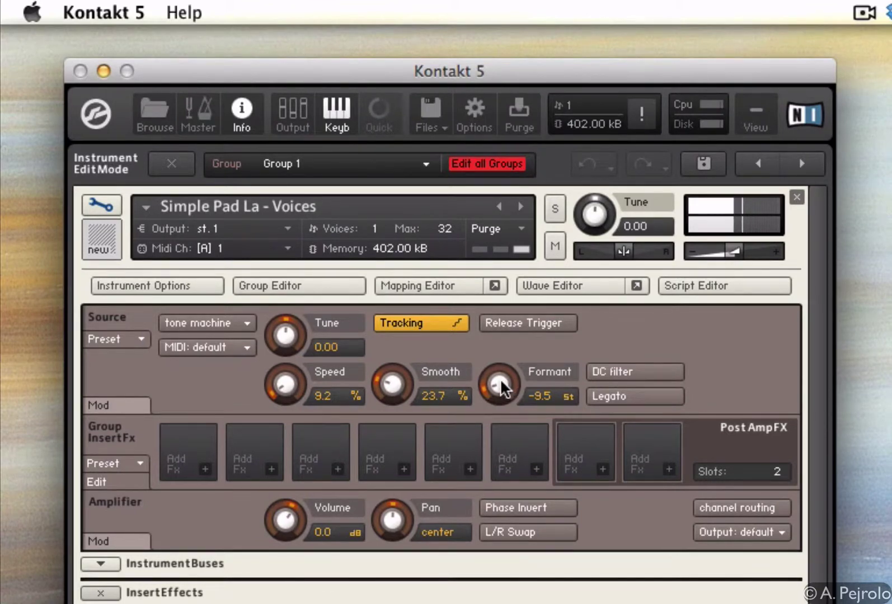
pyautogui.moveTo(501, 386); pyautogui.dragTo(527, 212)
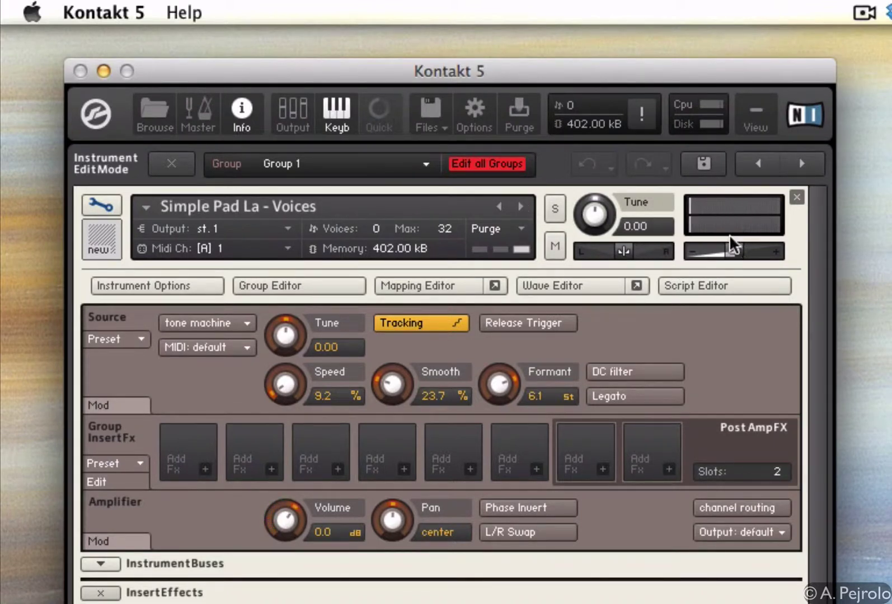
pyautogui.moveTo(729, 250); pyautogui.dragTo(720, 251)
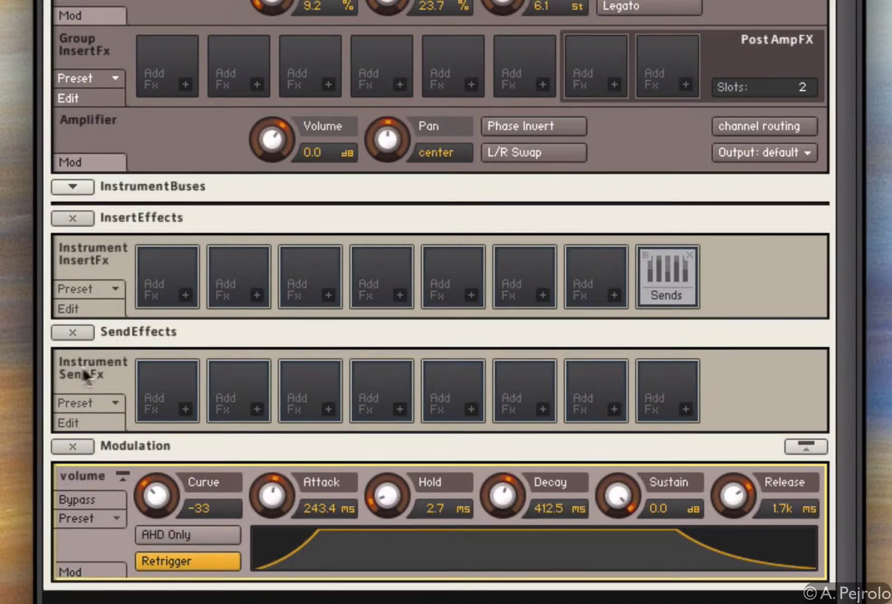
# - Add a Reverb in the first Instrument SendFx slot and raise its Size to 79.3
pyautogui.click(187, 408)
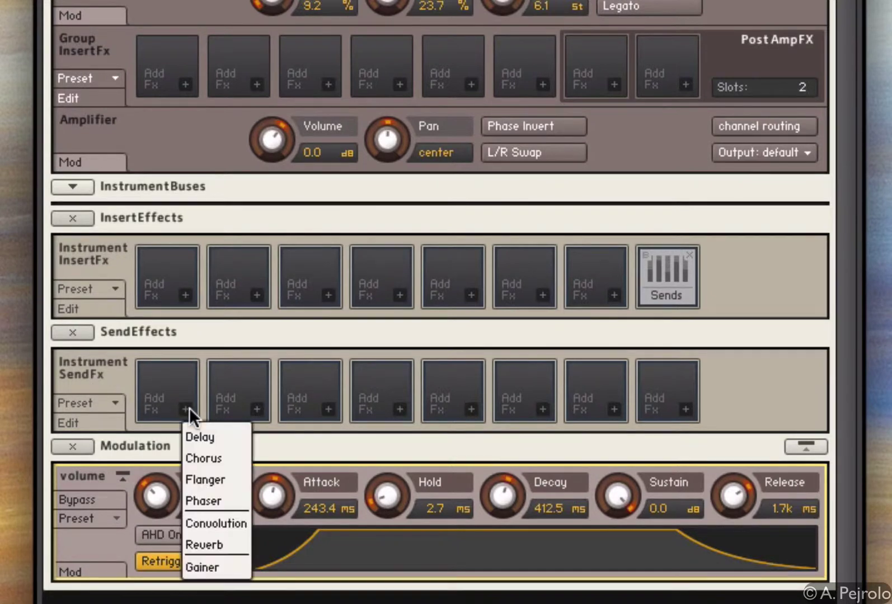
pyautogui.click(211, 540)
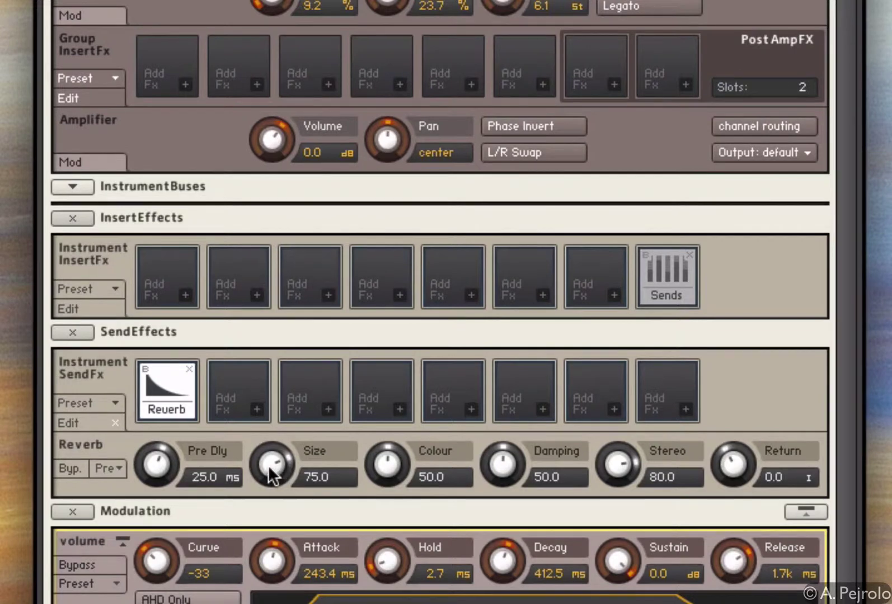
pyautogui.moveTo(269, 465); pyautogui.dragTo(269, 462)
# - Set the Reverb send level to -4.0 dB, reverb Size to 89.6 and Return to 5.5
pyautogui.click(668, 276)
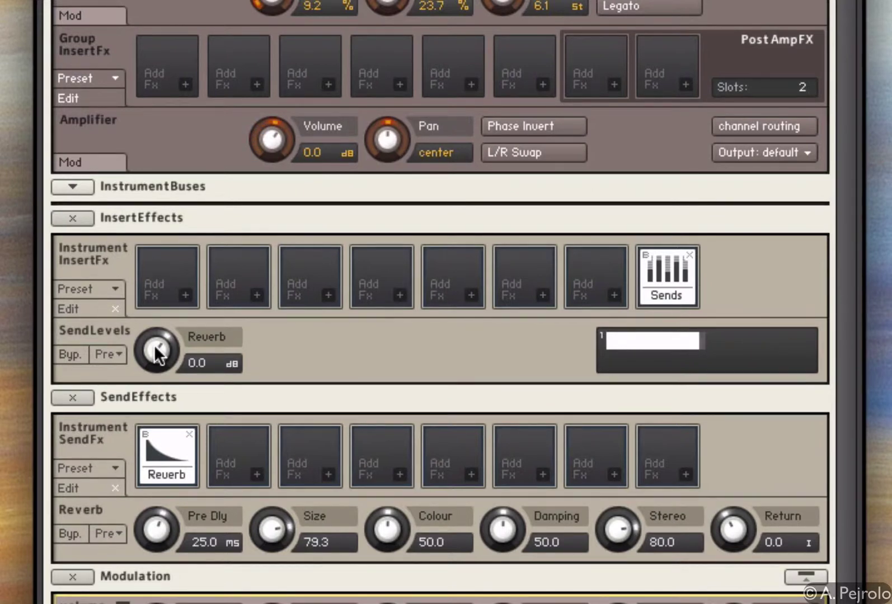
pyautogui.moveTo(154, 345); pyautogui.dragTo(161, 370)
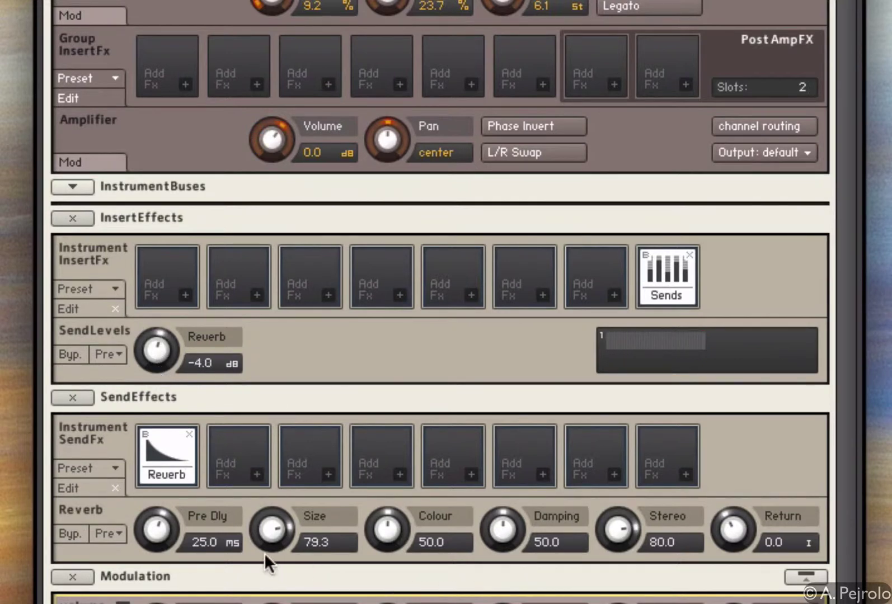
pyautogui.moveTo(271, 518); pyautogui.dragTo(273, 489)
pyautogui.moveTo(736, 525); pyautogui.dragTo(738, 498)
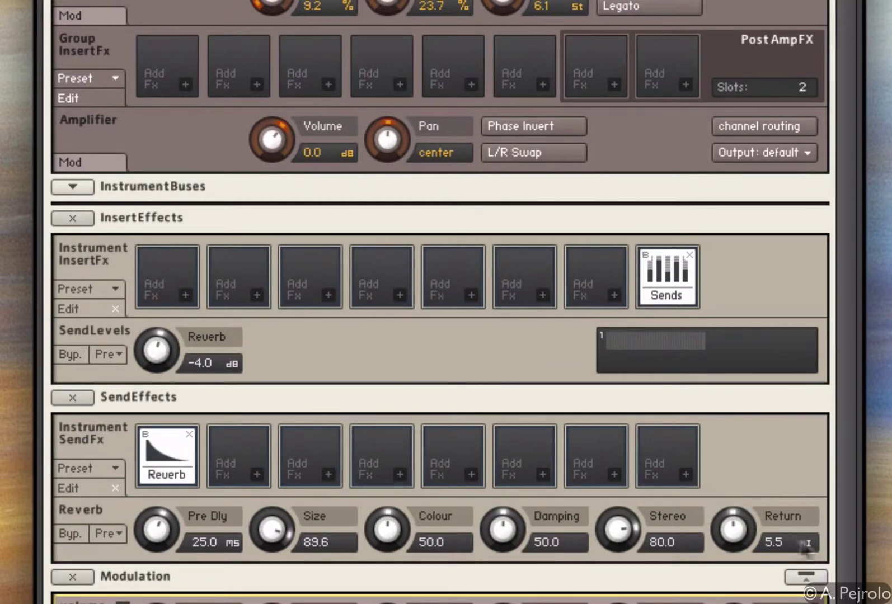
pyautogui.click(333, 354)
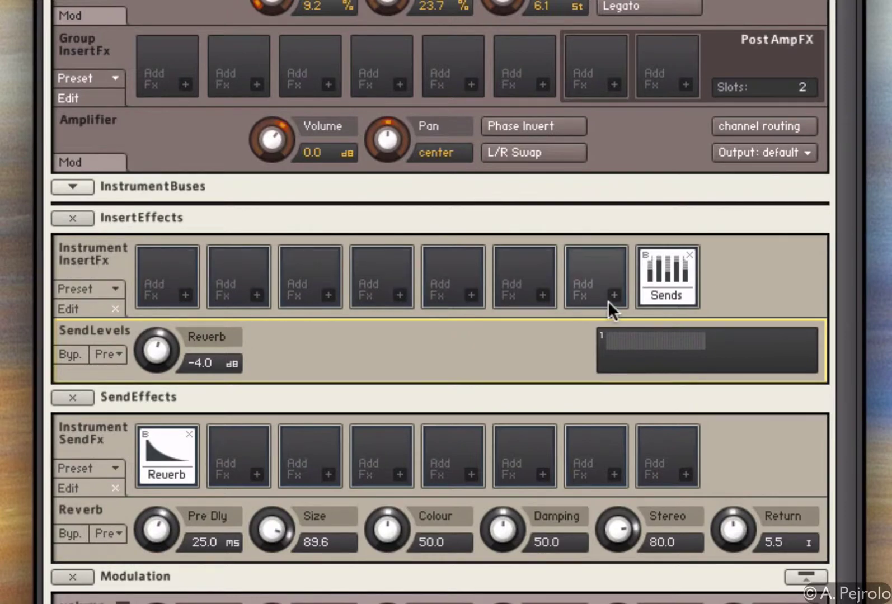
pyautogui.click(186, 294)
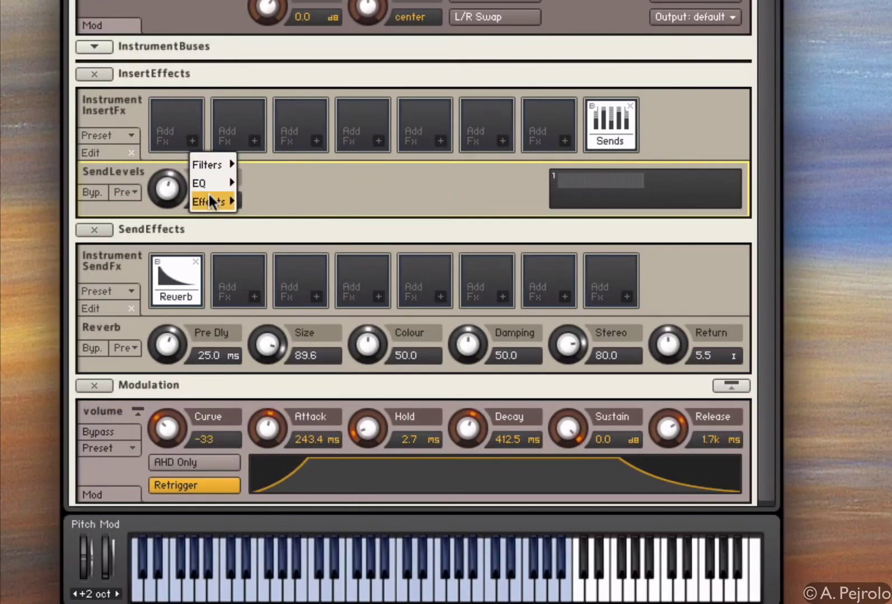
pyautogui.moveTo(211, 196)
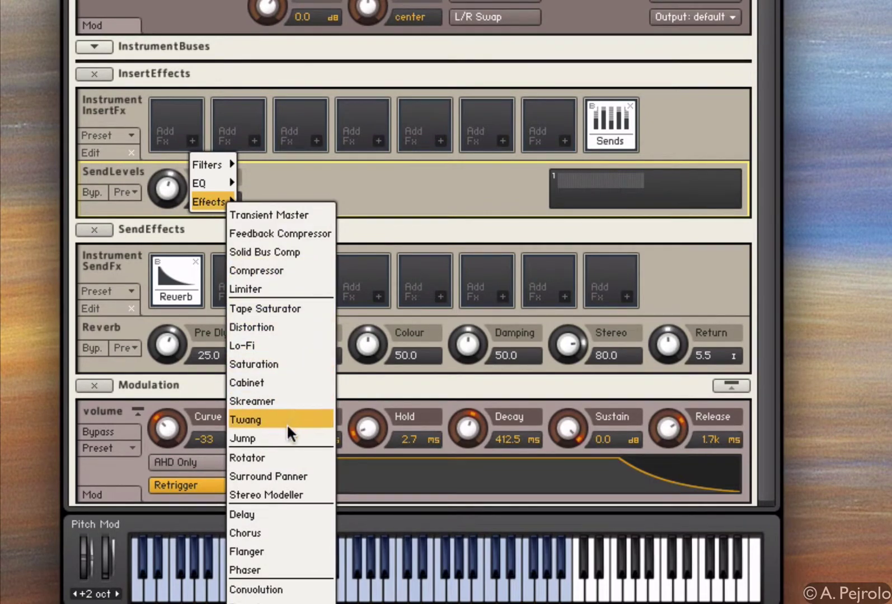
pyautogui.click(249, 549)
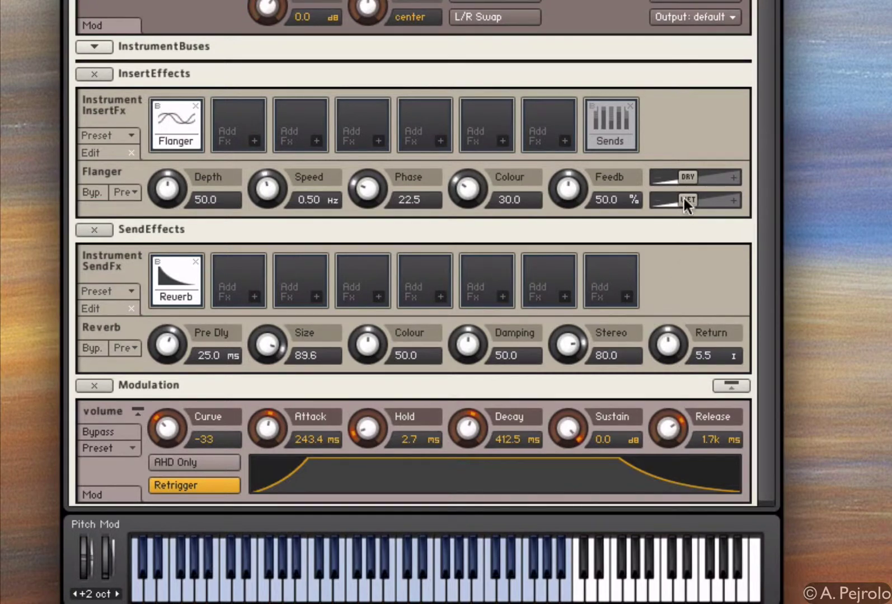
pyautogui.moveTo(683, 198); pyautogui.dragTo(700, 207)
pyautogui.moveTo(681, 175); pyautogui.dragTo(671, 174)
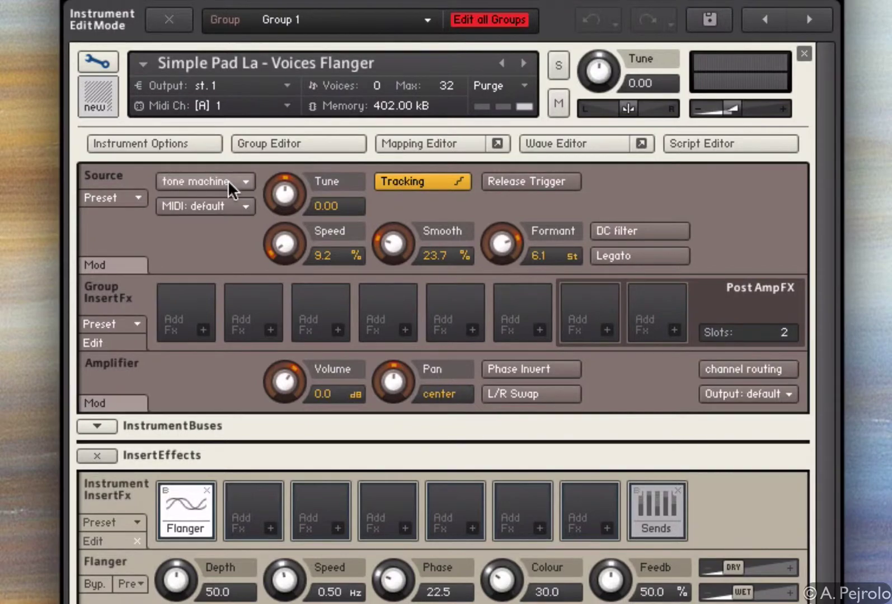
# - Change the Source mode from tone machine to time machine
pyautogui.click(228, 181)
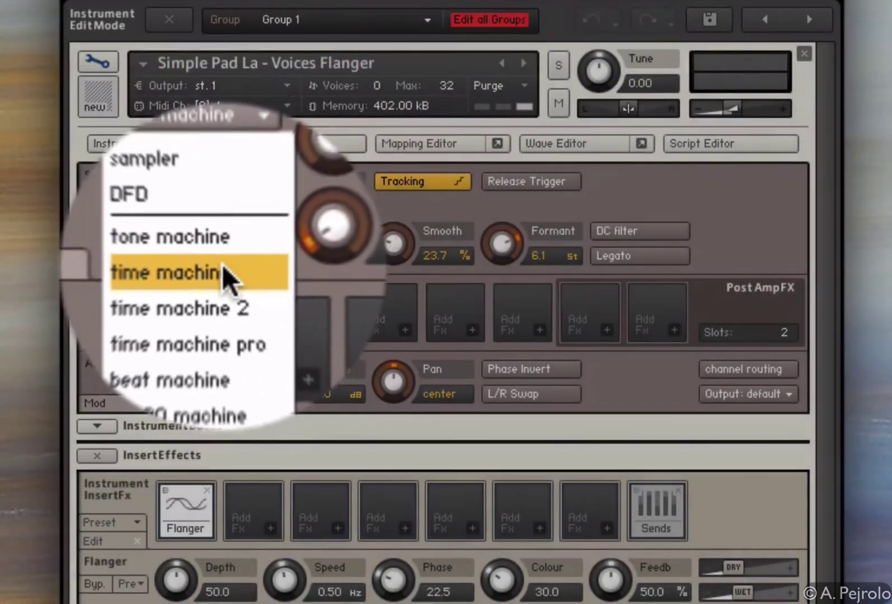
pyautogui.click(223, 265)
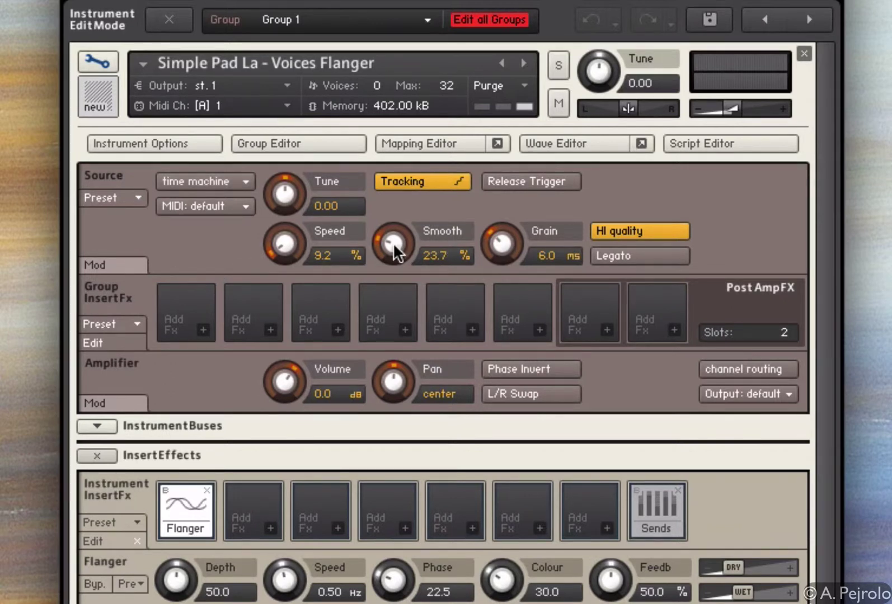
# - Raise time machine Smooth to 73.8%, sweep Speed up to 800%, then settle it at 59.4%
pyautogui.moveTo(392, 242); pyautogui.dragTo(392, 188)
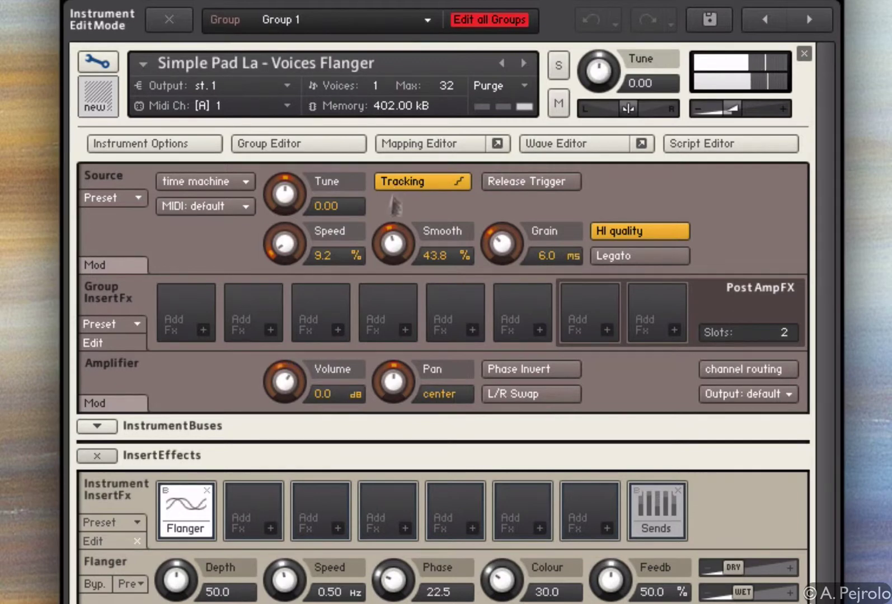
pyautogui.moveTo(392, 246); pyautogui.dragTo(392, 163)
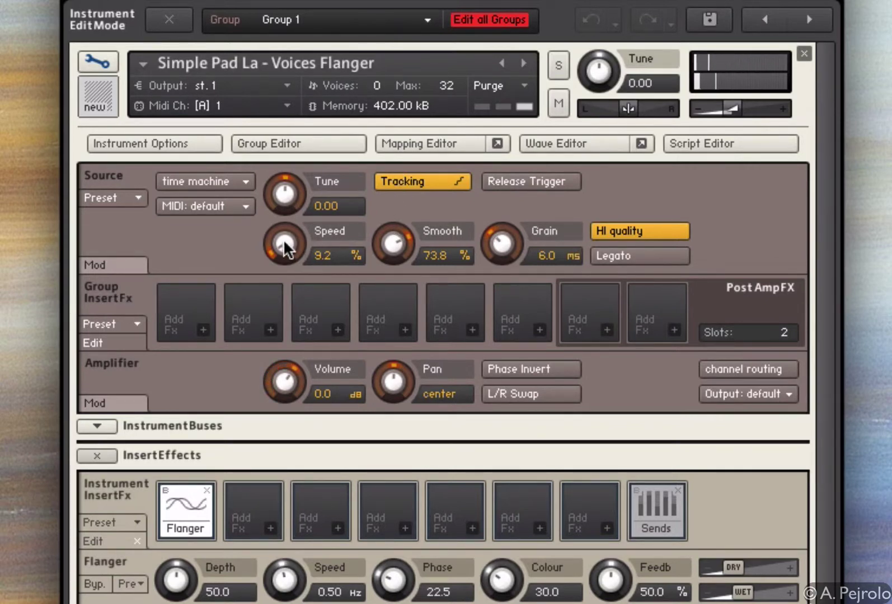
pyautogui.moveTo(283, 240); pyautogui.dragTo(291, 128)
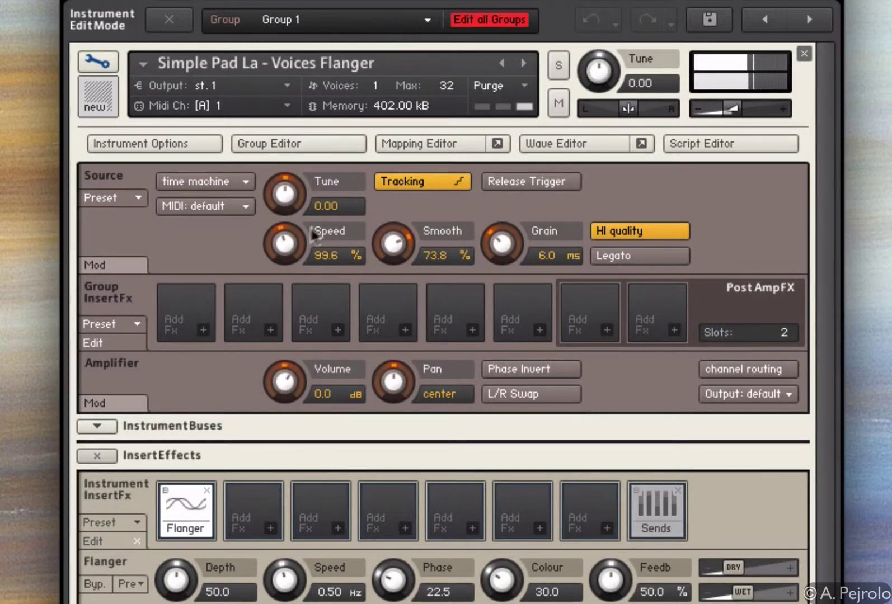
pyautogui.moveTo(288, 243); pyautogui.dragTo(288, 159)
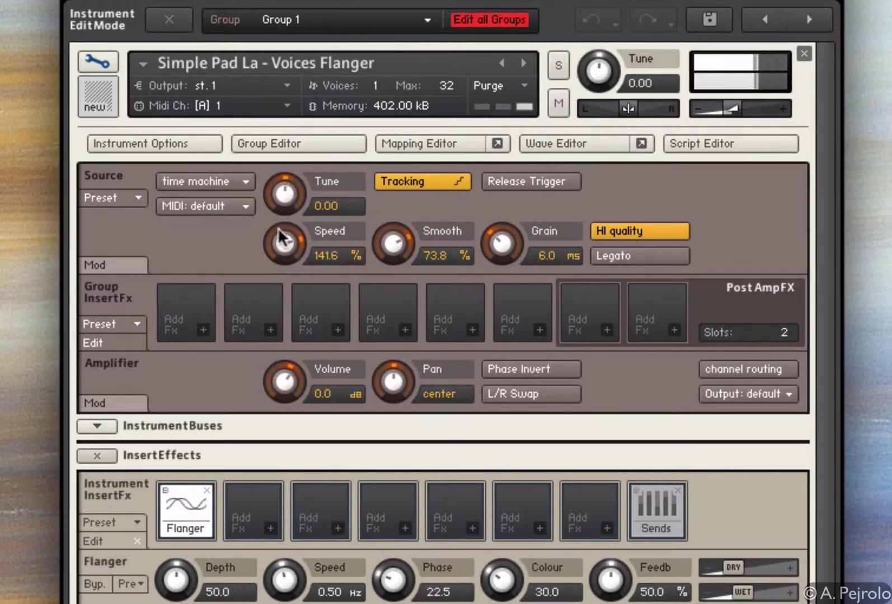
pyautogui.moveTo(278, 244); pyautogui.dragTo(275, 66)
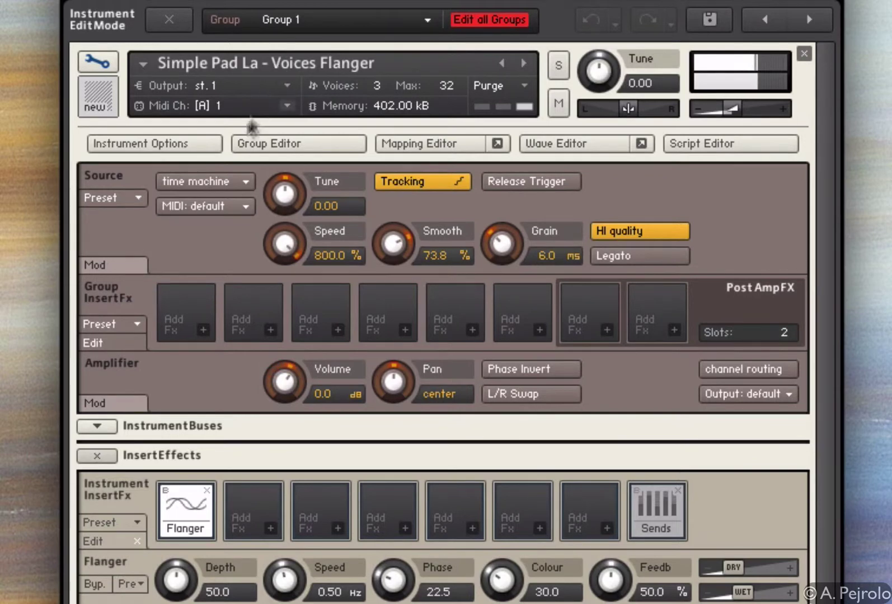
pyautogui.moveTo(283, 235); pyautogui.dragTo(295, 439)
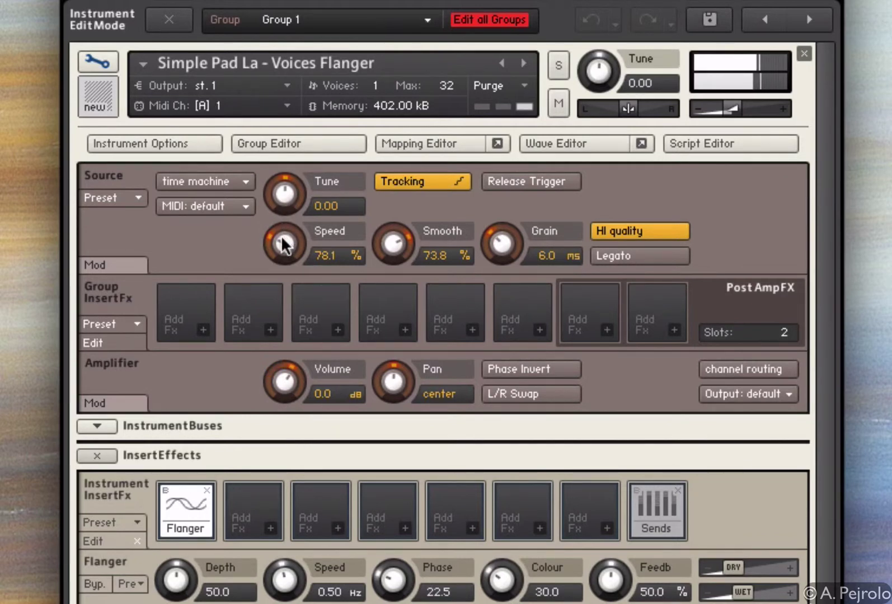
pyautogui.moveTo(281, 236); pyautogui.dragTo(281, 257)
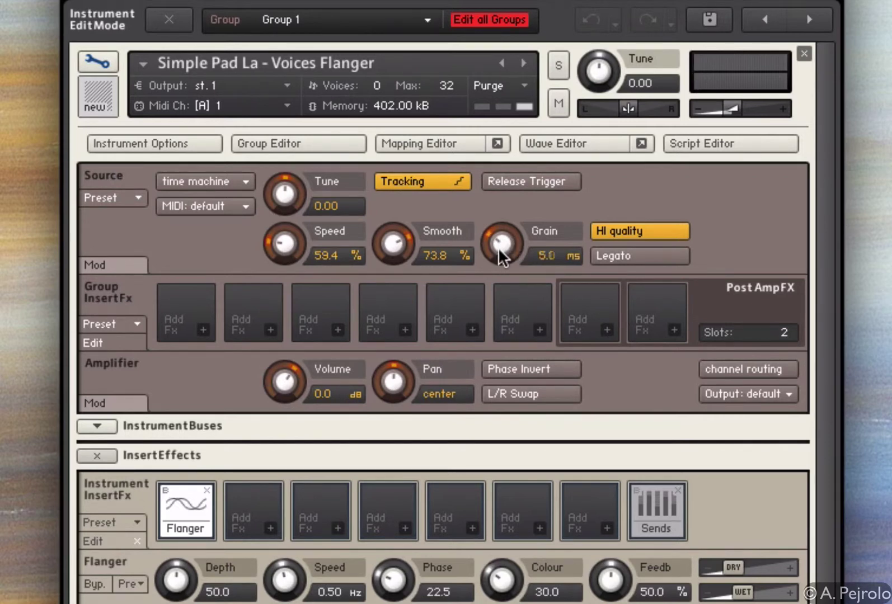
# - Set the time machine Grain to 30.4 ms and the Speed to 5.6%
pyautogui.moveTo(499, 247); pyautogui.dragTo(495, 269)
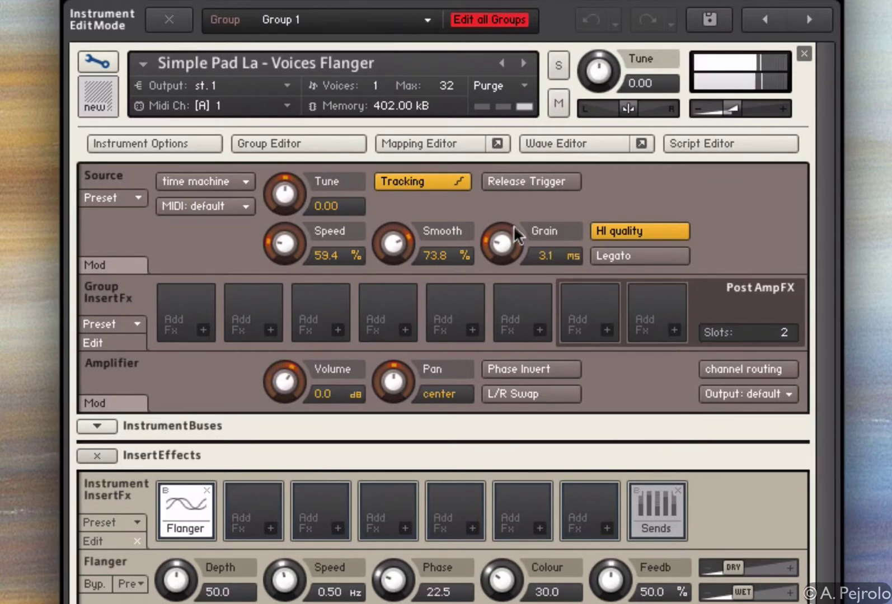
pyautogui.moveTo(503, 236); pyautogui.dragTo(501, 103)
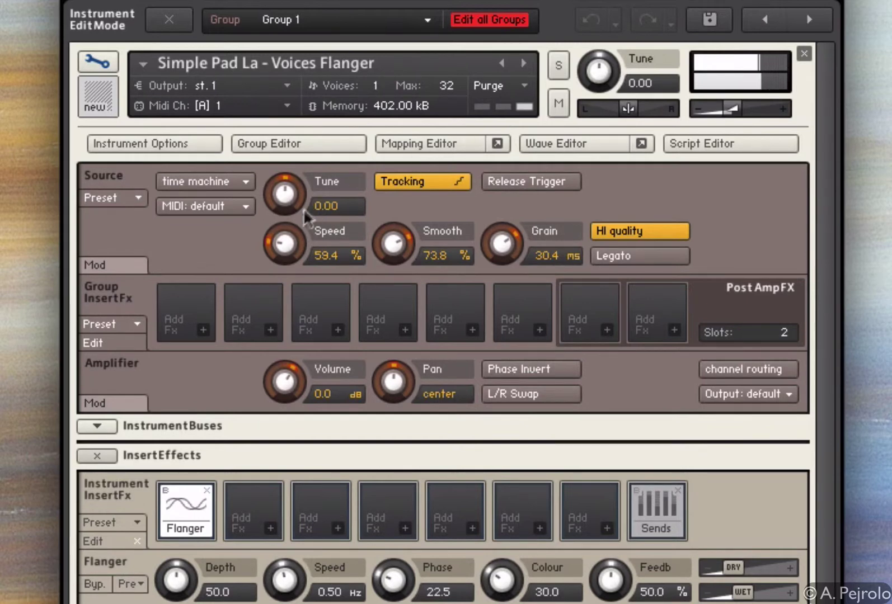
pyautogui.moveTo(283, 240); pyautogui.dragTo(285, 280)
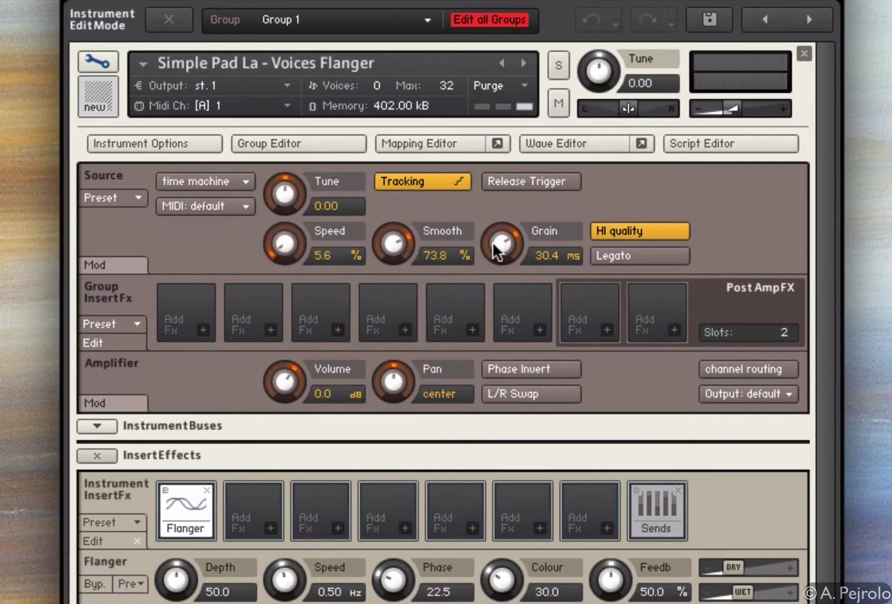
pyautogui.rightClick(394, 243)
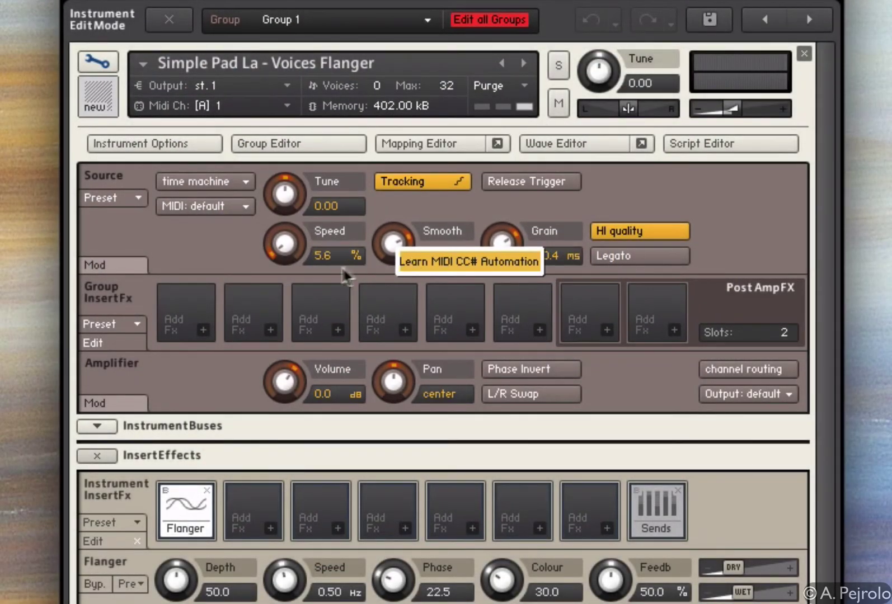
pyautogui.click(217, 243)
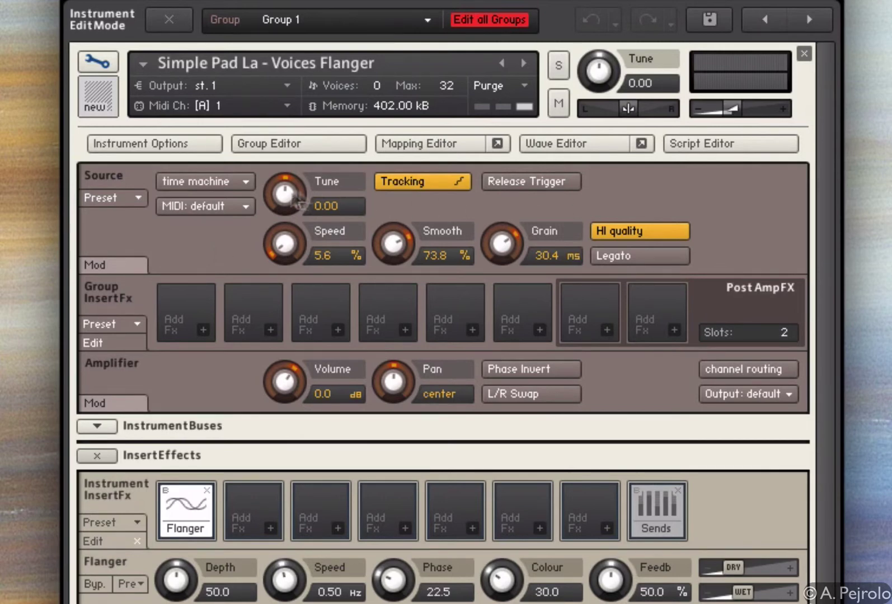
# - Set the source engine to time machine 2, raise Speed from 5.6% to 59.4%, then choose time machine pro
pyautogui.click(238, 180)
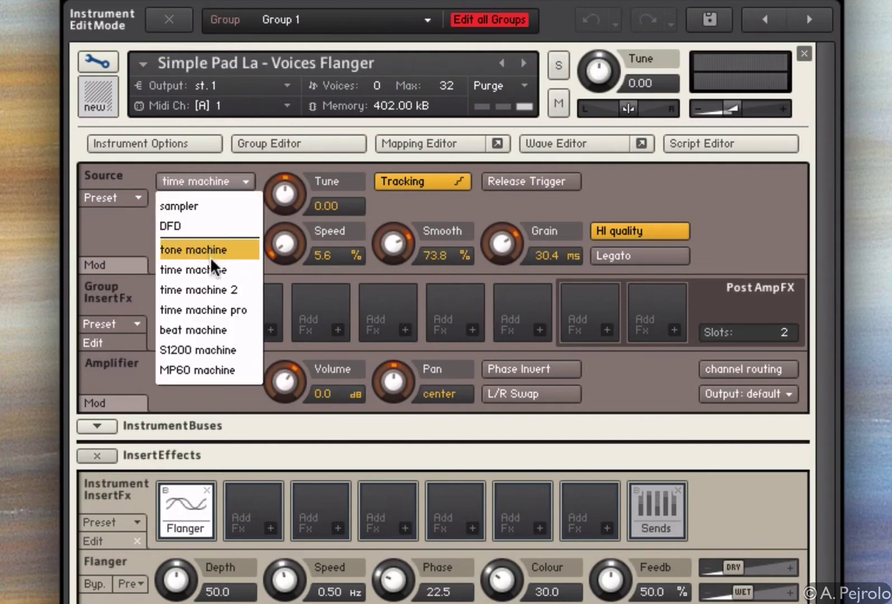
pyautogui.click(213, 285)
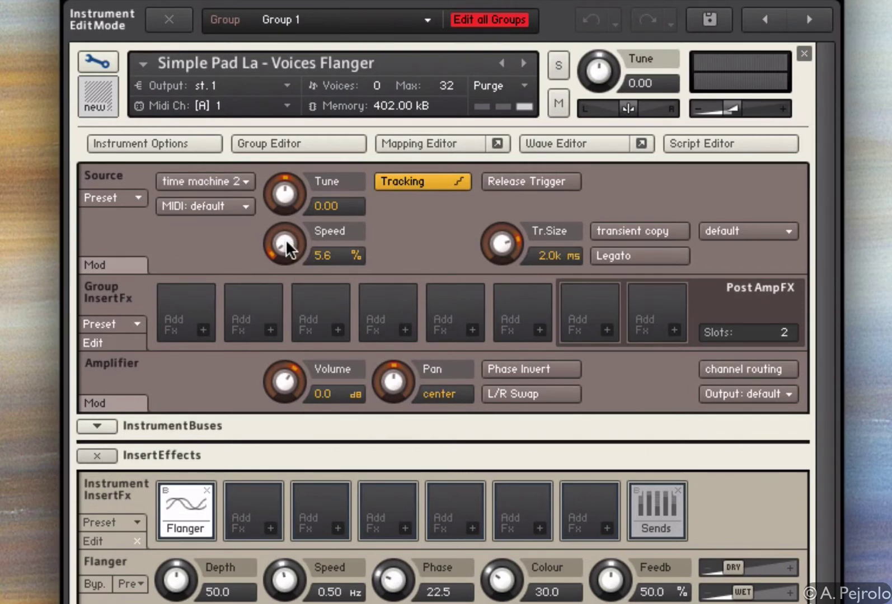
pyautogui.moveTo(285, 239); pyautogui.dragTo(286, 192)
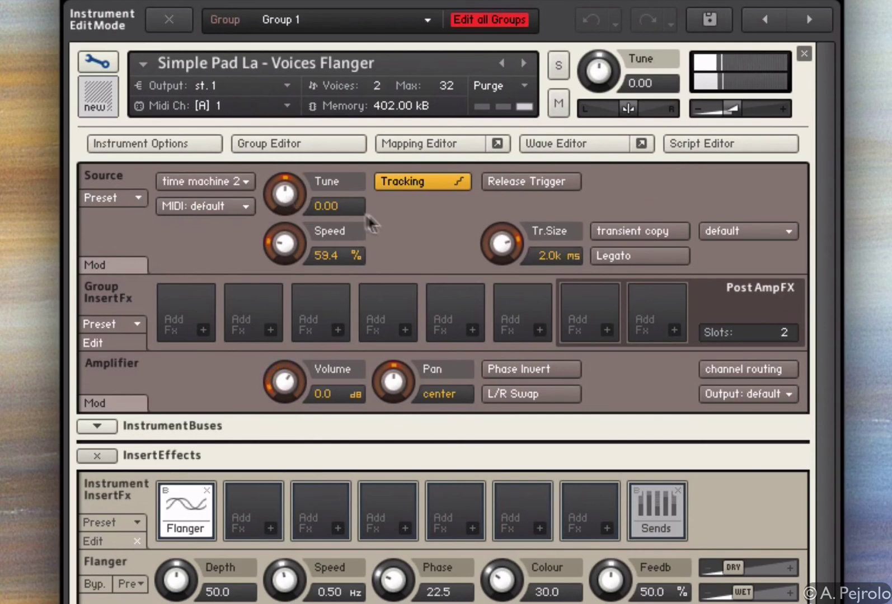
pyautogui.click(229, 183)
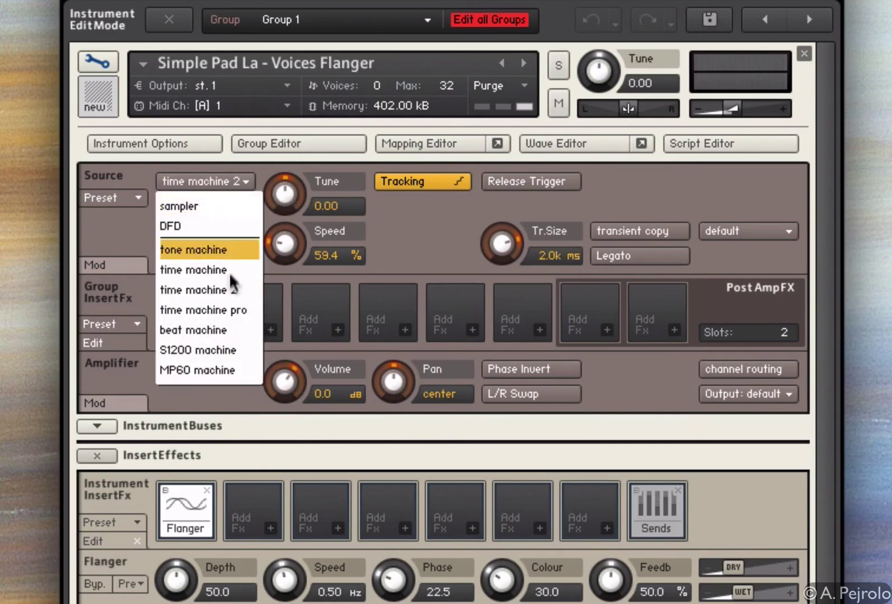
pyautogui.click(231, 309)
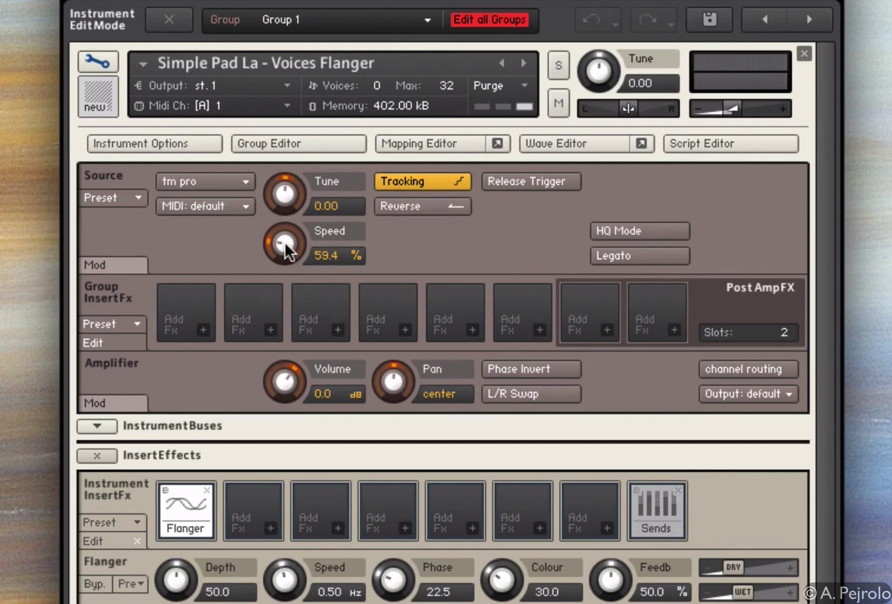